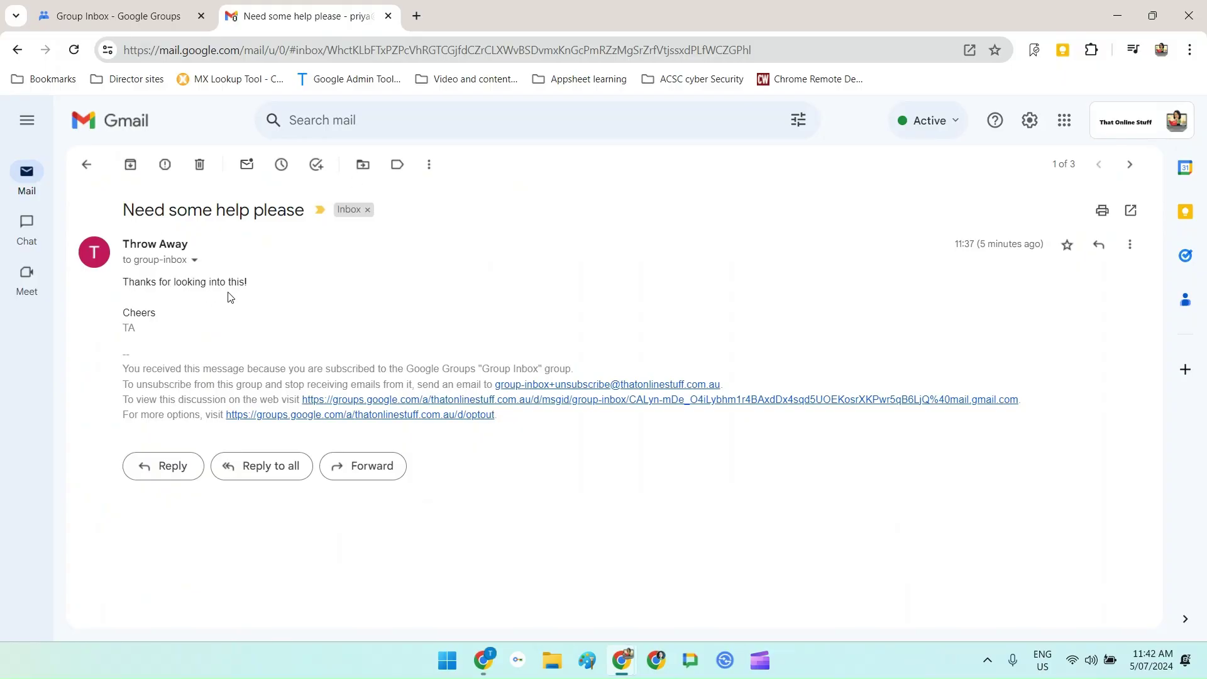
pyautogui.click(167, 468)
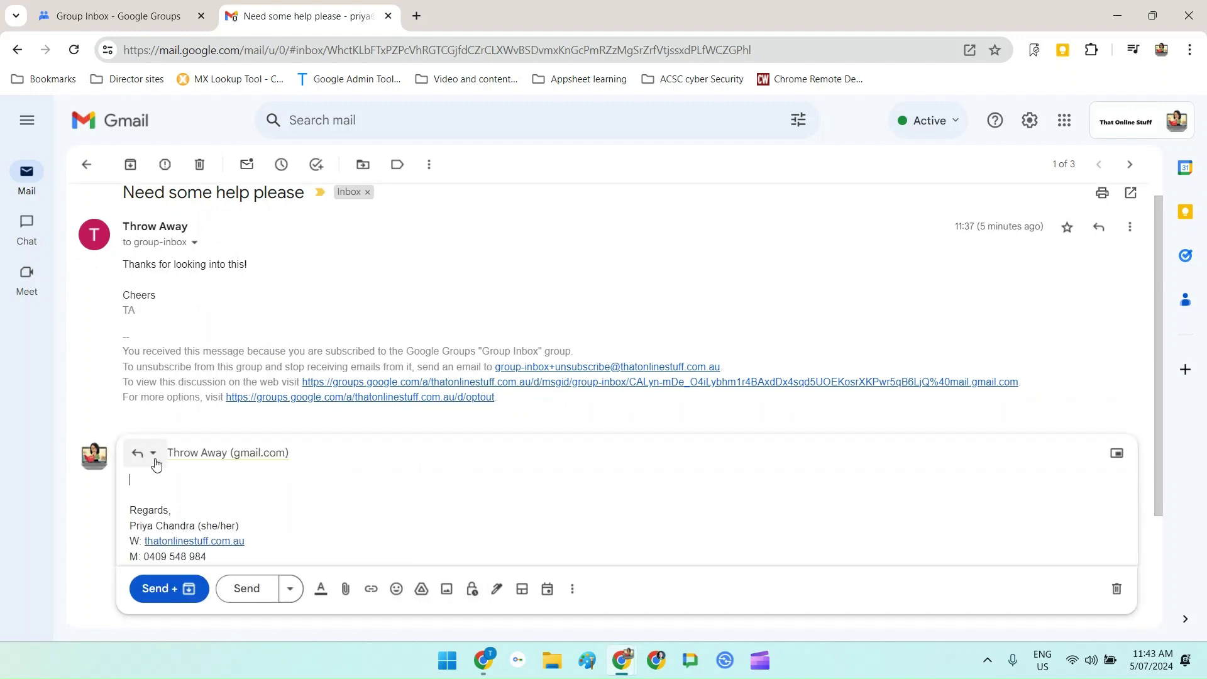
pyautogui.click(153, 453)
pyautogui.click(190, 570)
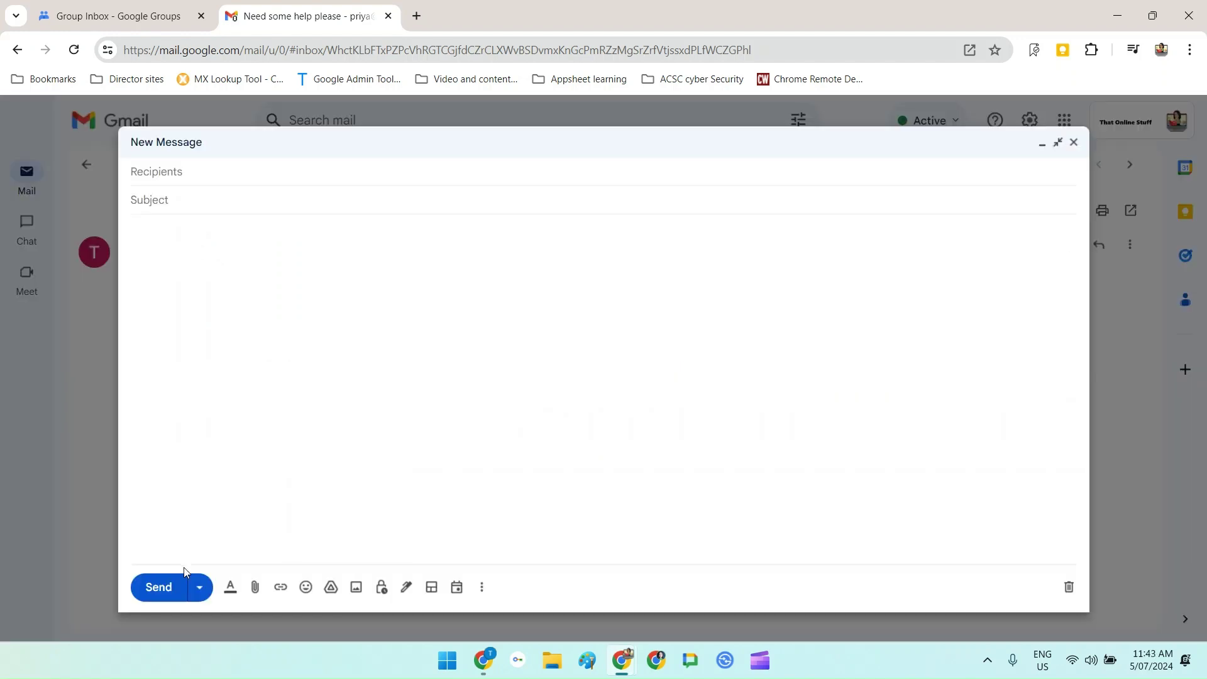
pyautogui.click(194, 172)
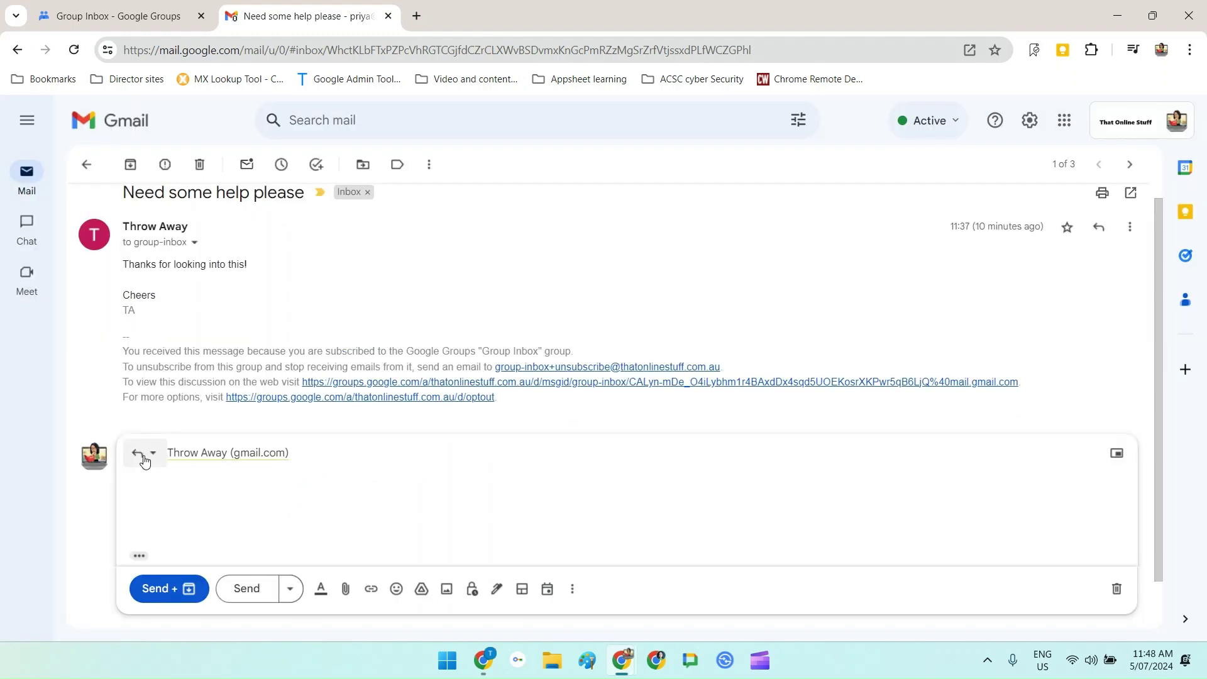
pyautogui.click(153, 454)
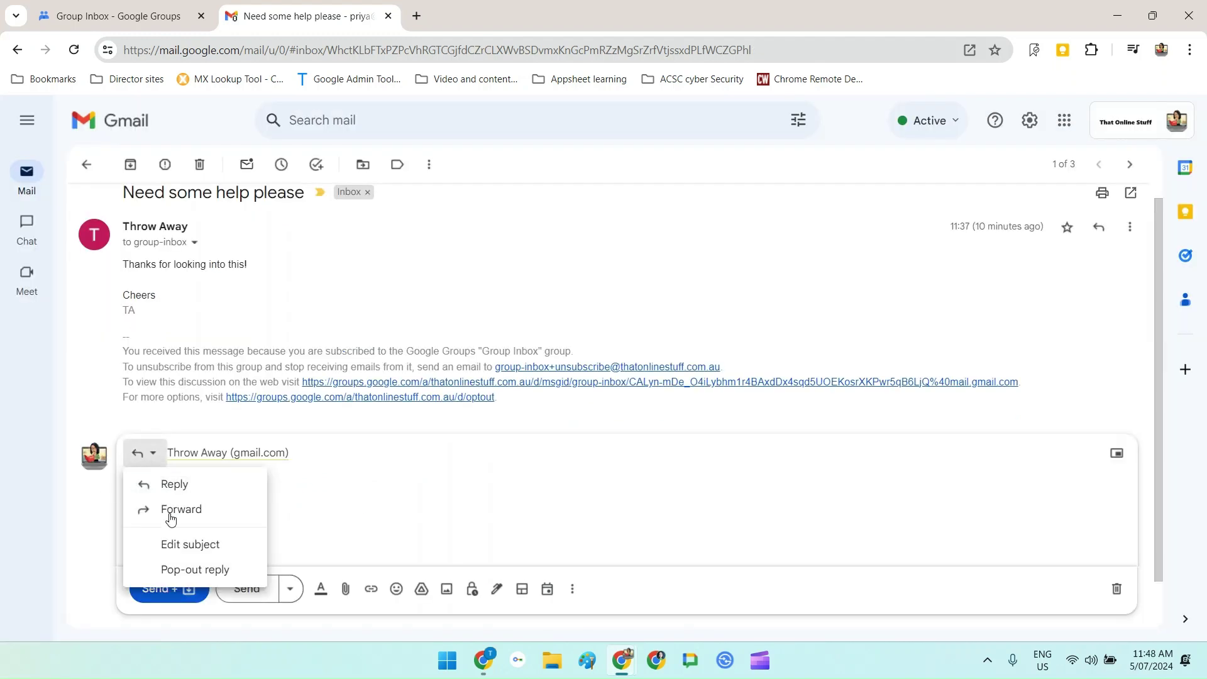
pyautogui.click(190, 545)
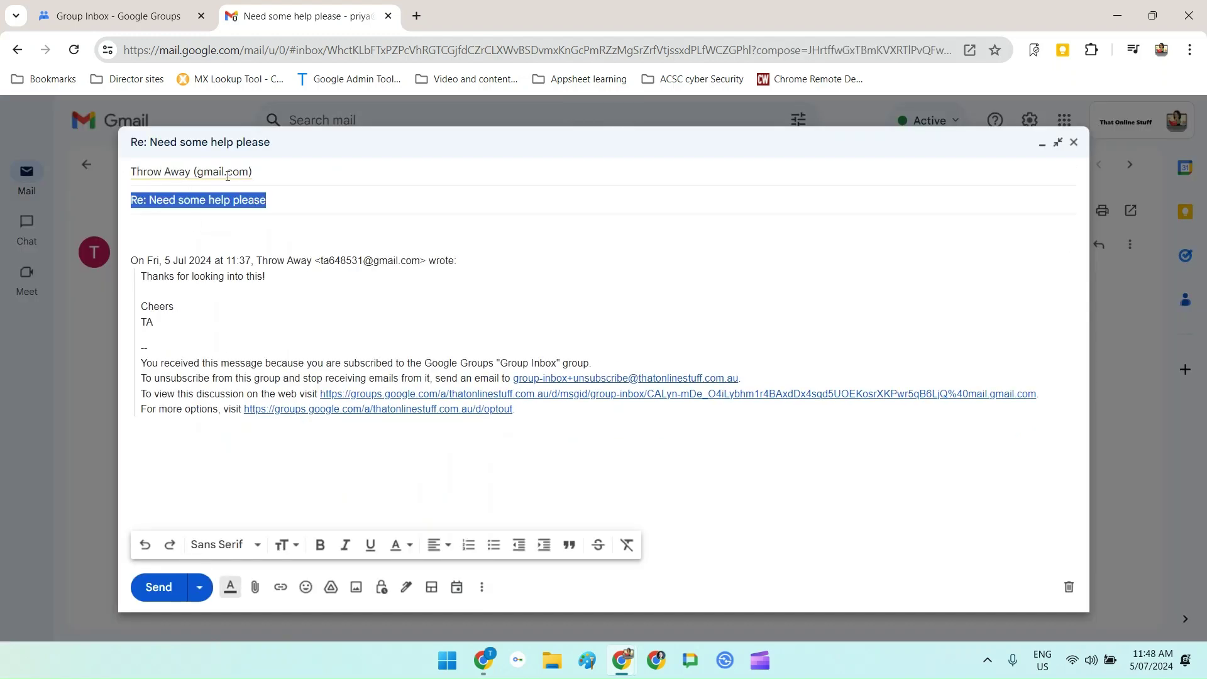
pyautogui.click(289, 173)
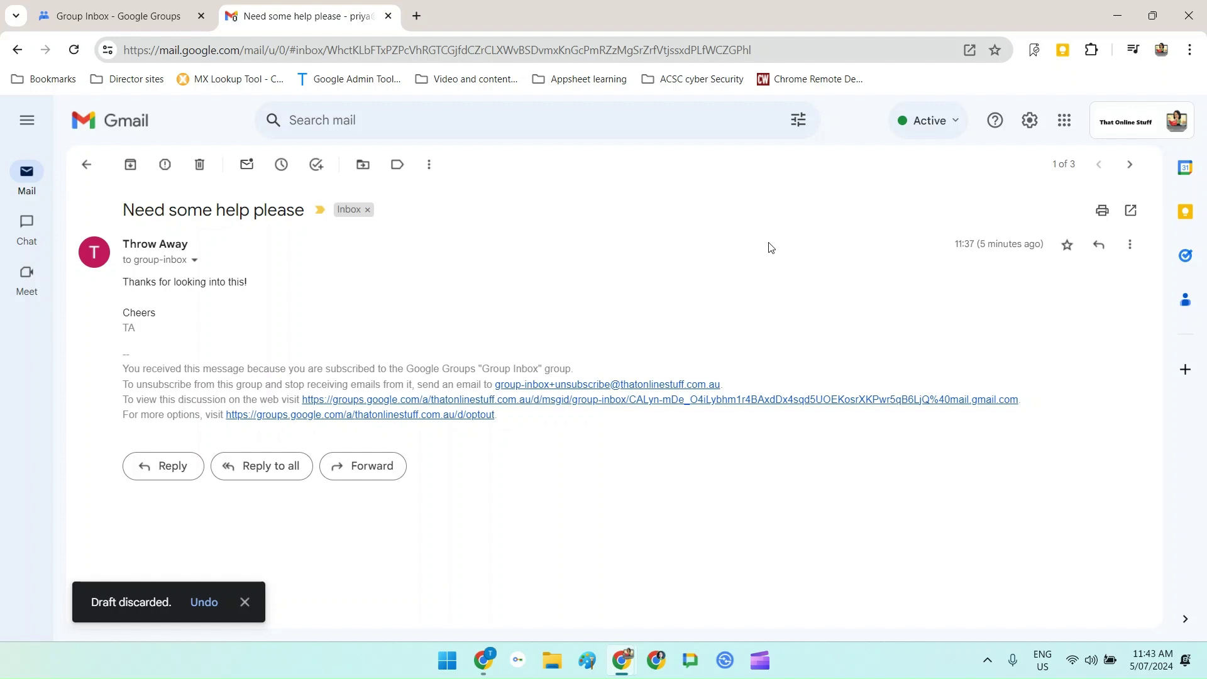
# Open the Accounts and Import tab from the gear menu's See all settings
pyautogui.click(1028, 119)
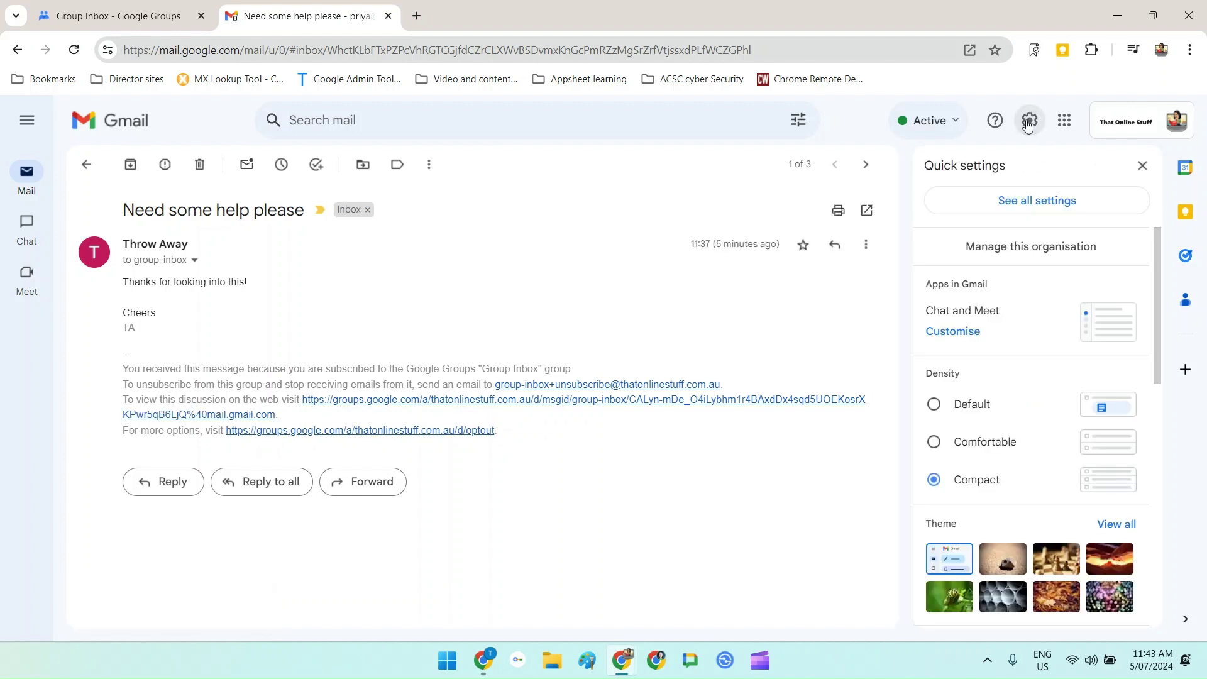
pyautogui.click(993, 205)
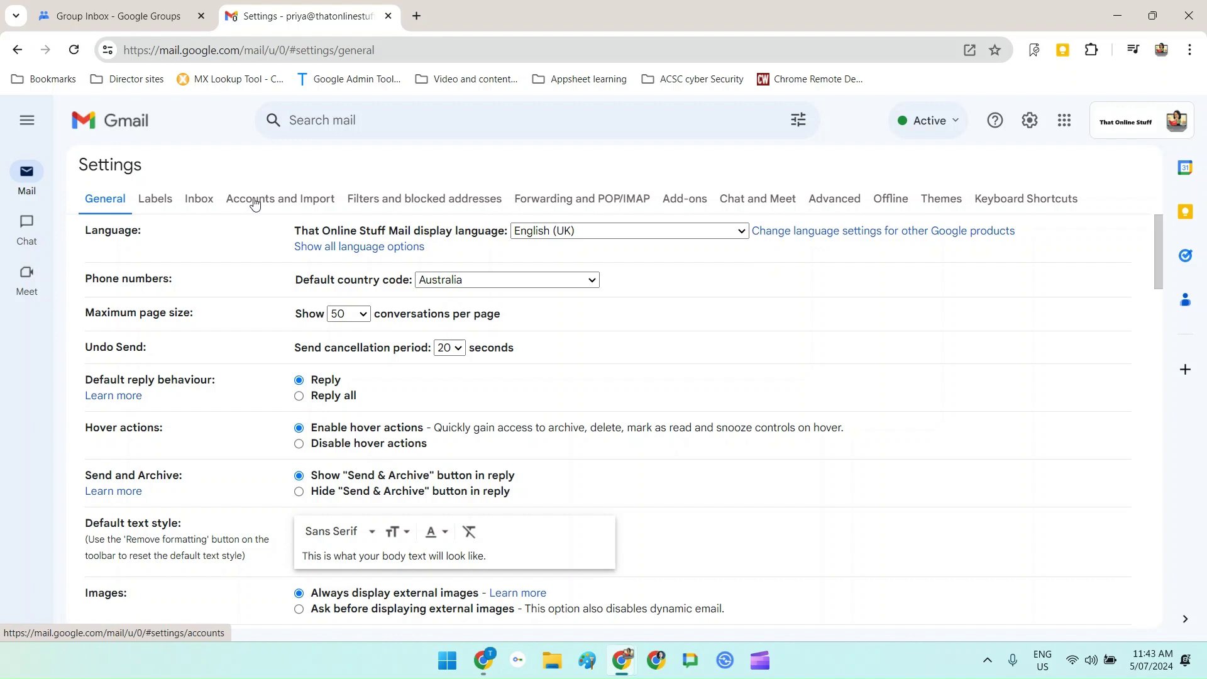
pyautogui.click(255, 203)
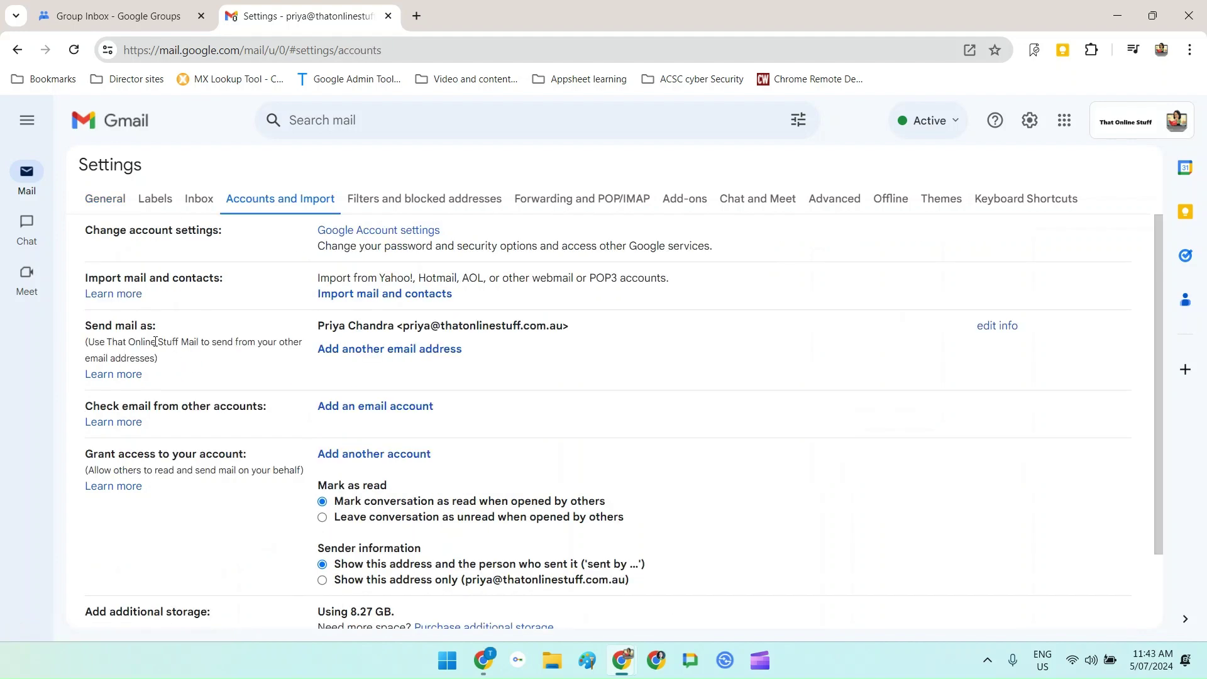
pyautogui.click(359, 349)
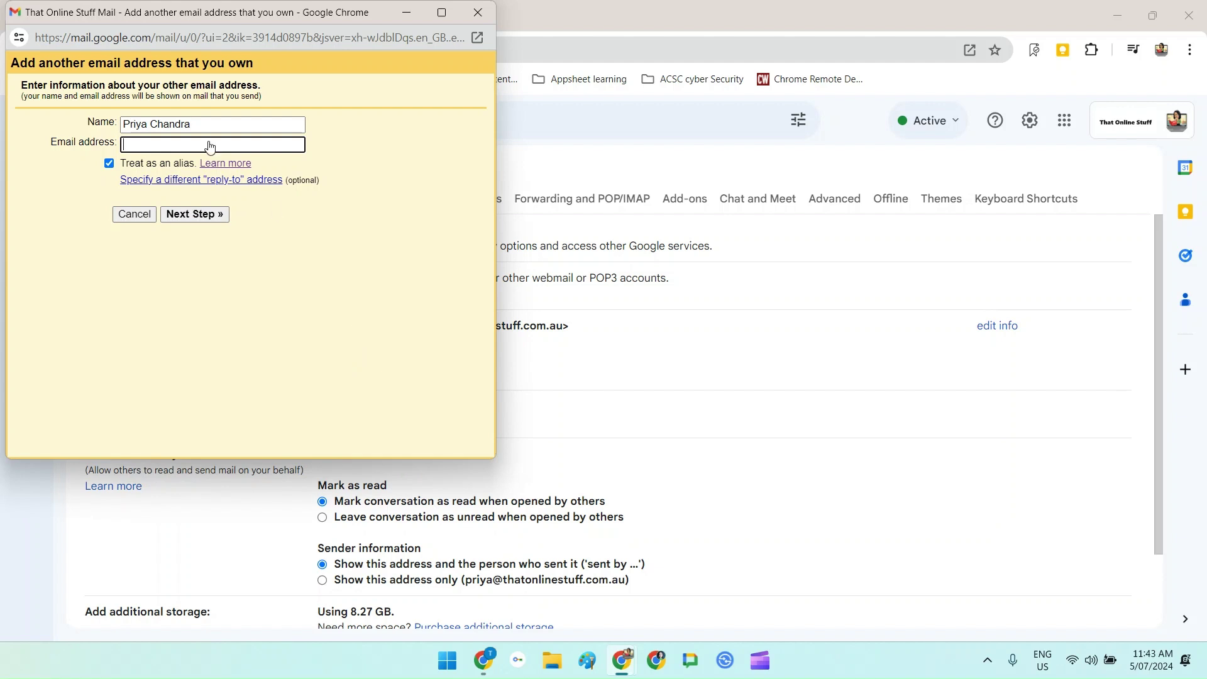
pyautogui.doubleClick(211, 148)
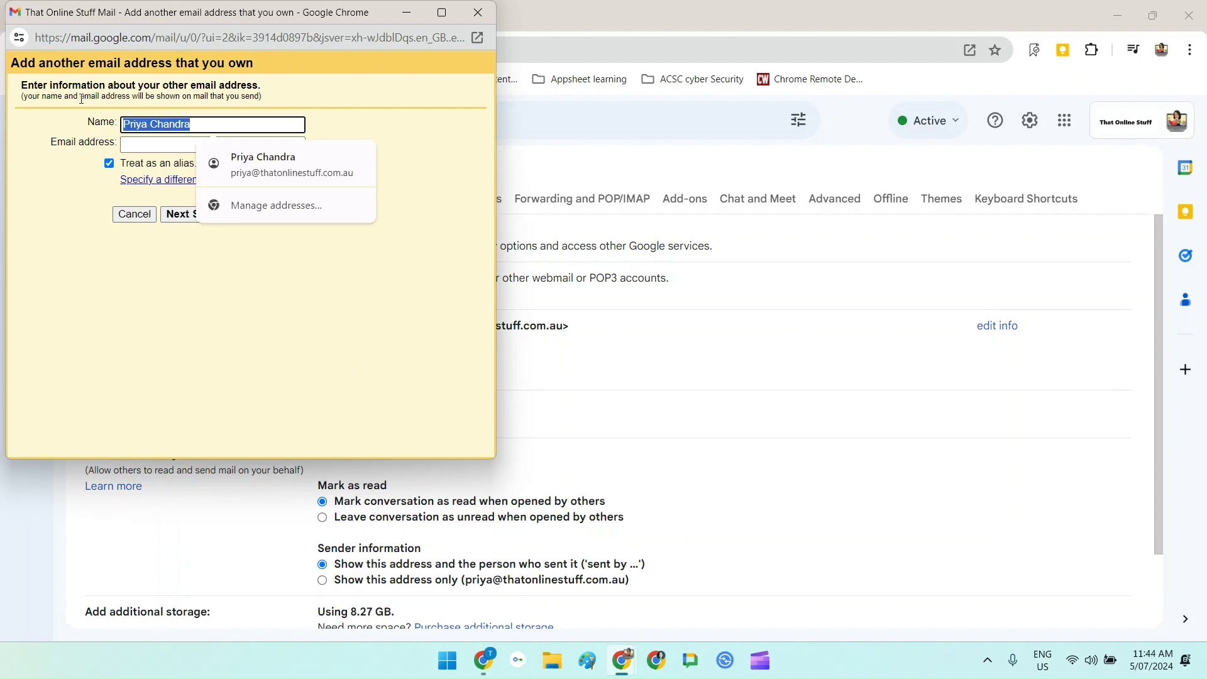
pyautogui.write('Group Inbox')
pyautogui.press('Tab')
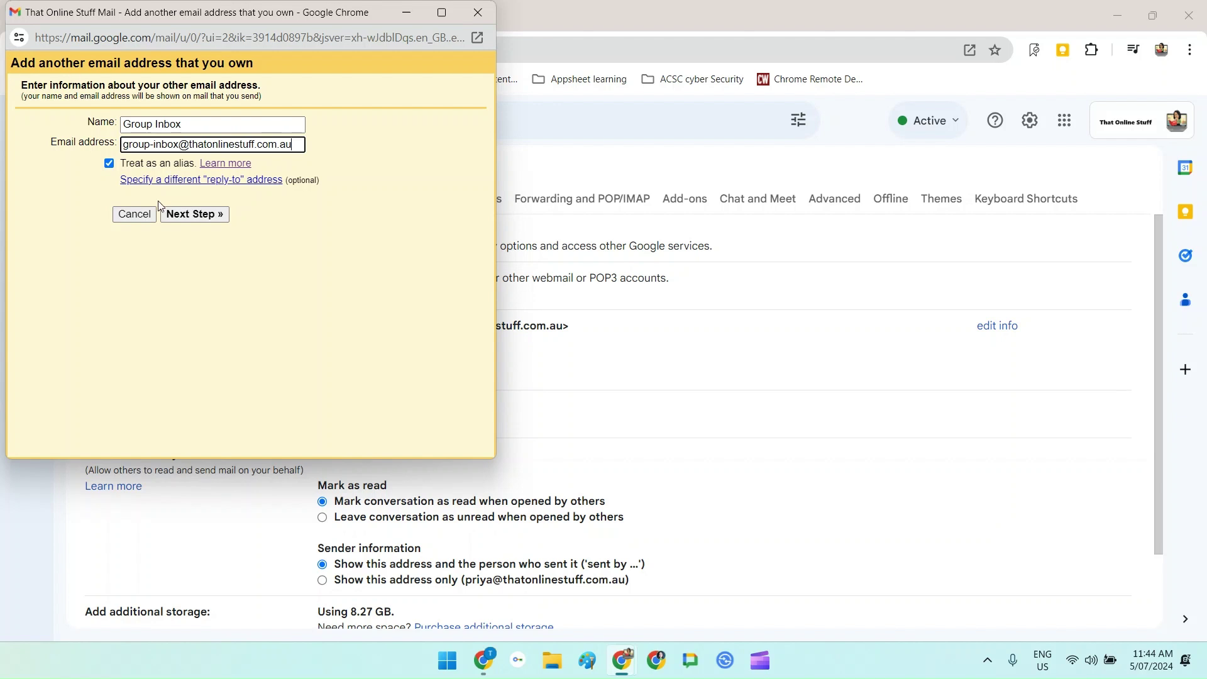
pyautogui.click(195, 214)
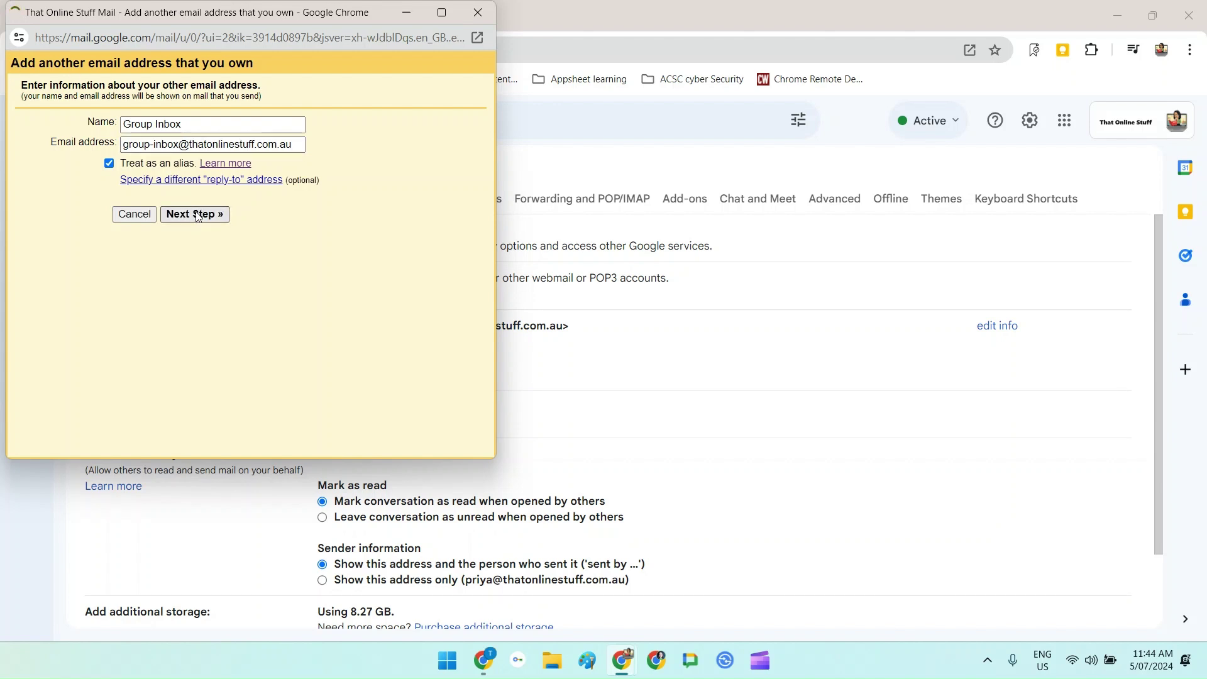
pyautogui.click(285, 171)
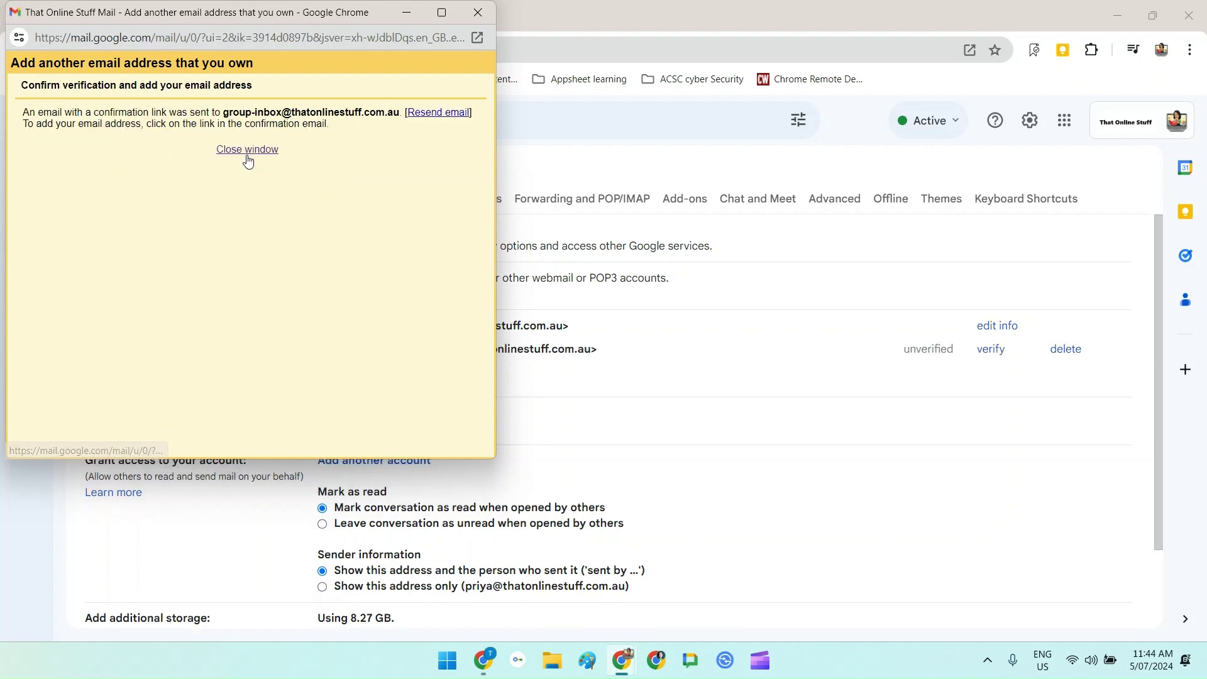
pyautogui.click(248, 149)
pyautogui.moveTo(27, 179)
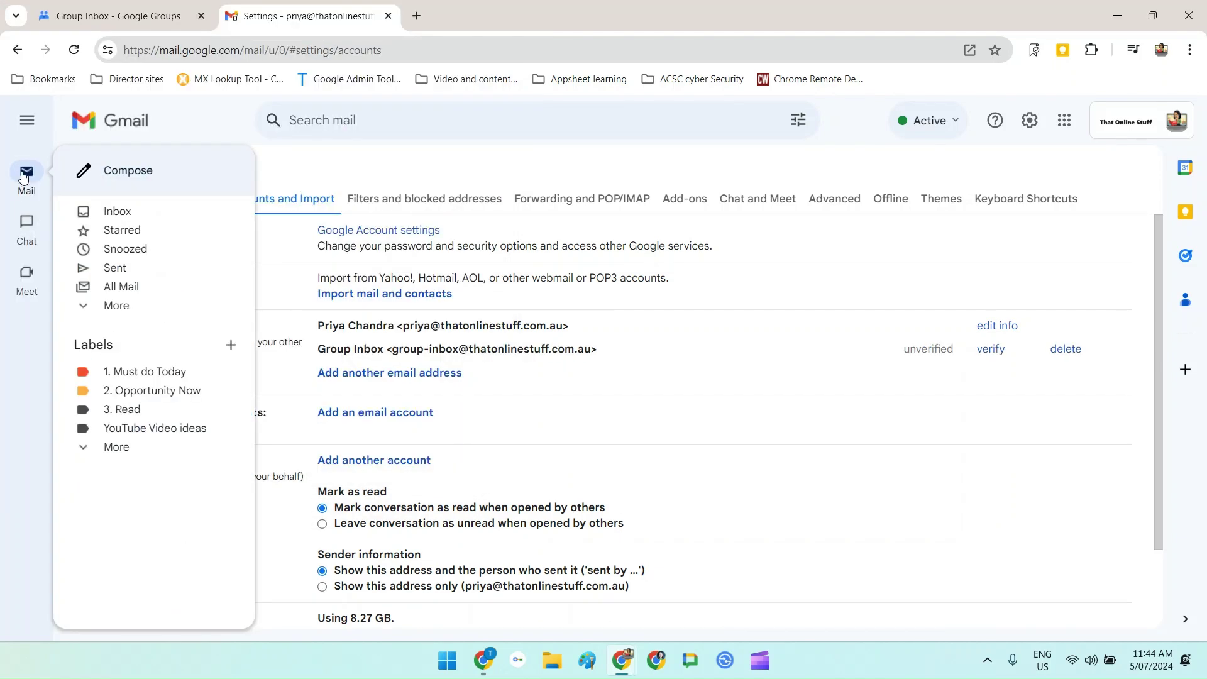
# Verify the group-inbox address from its confirmation email, then reload and reopen 'Need some help please'
pyautogui.click(117, 212)
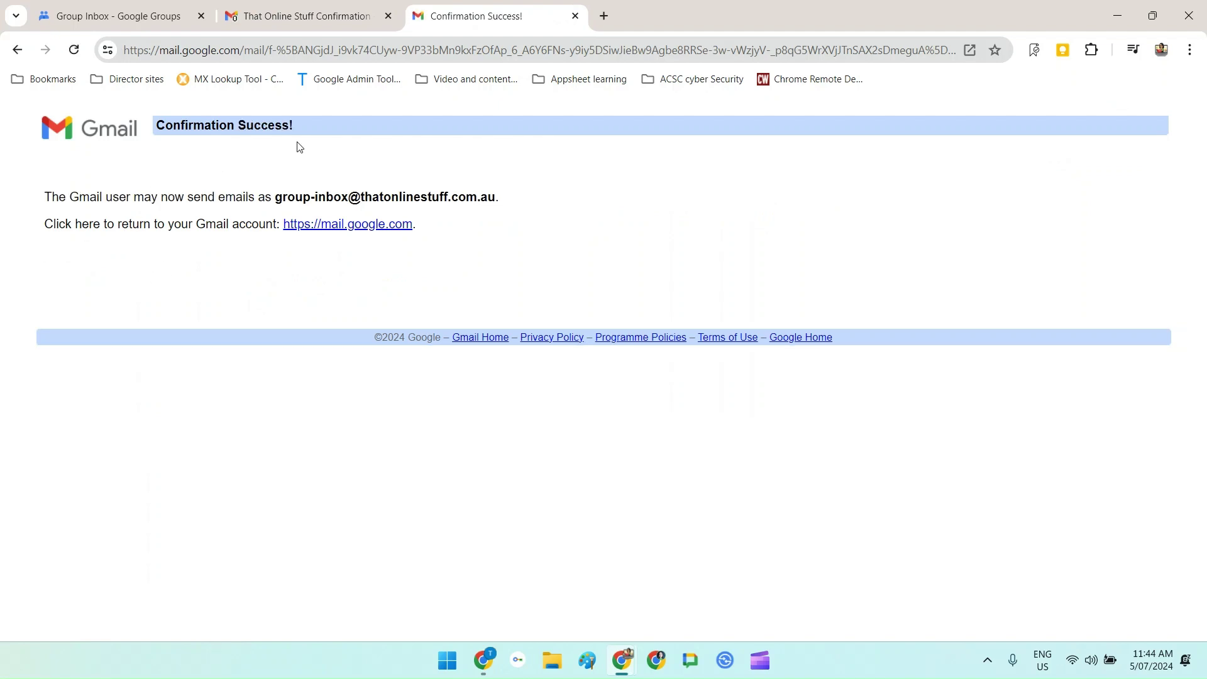
pyautogui.click(577, 16)
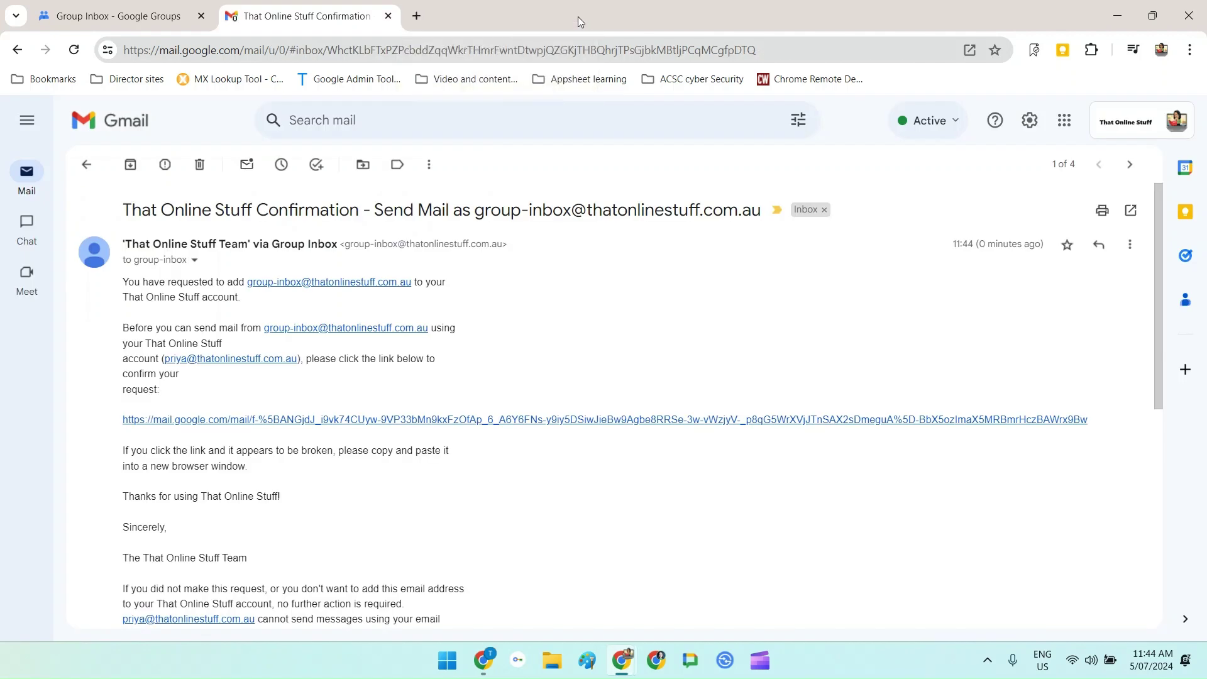
pyautogui.click(89, 167)
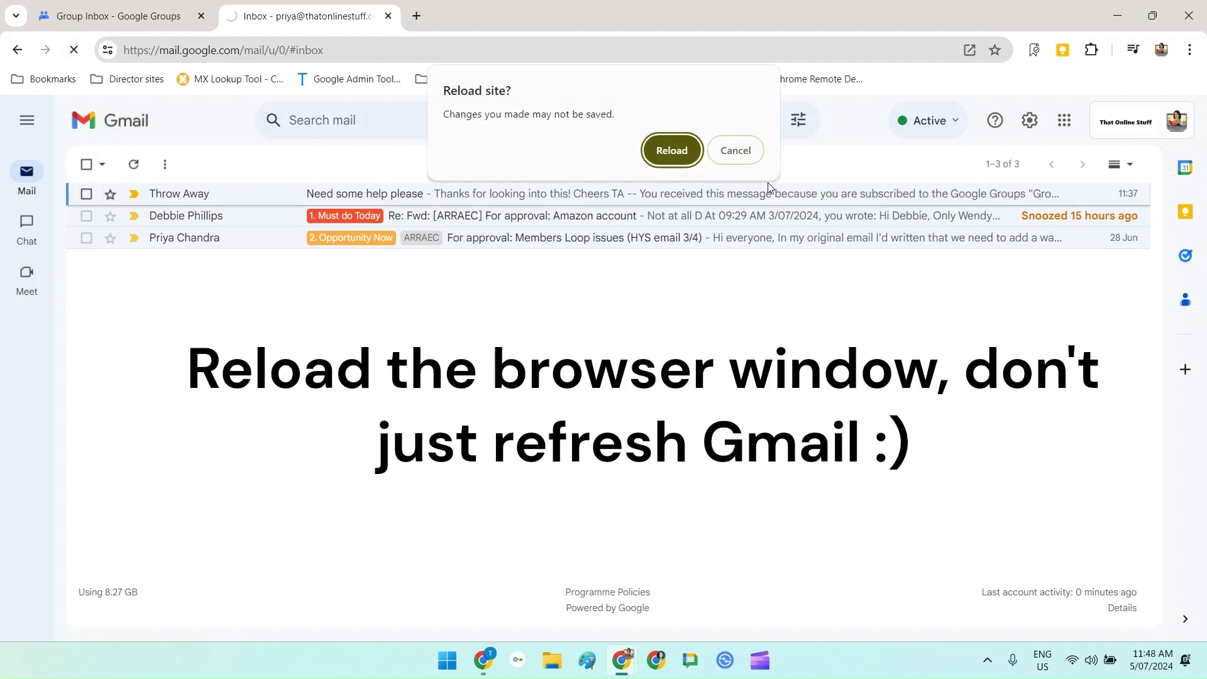
pyautogui.click(672, 150)
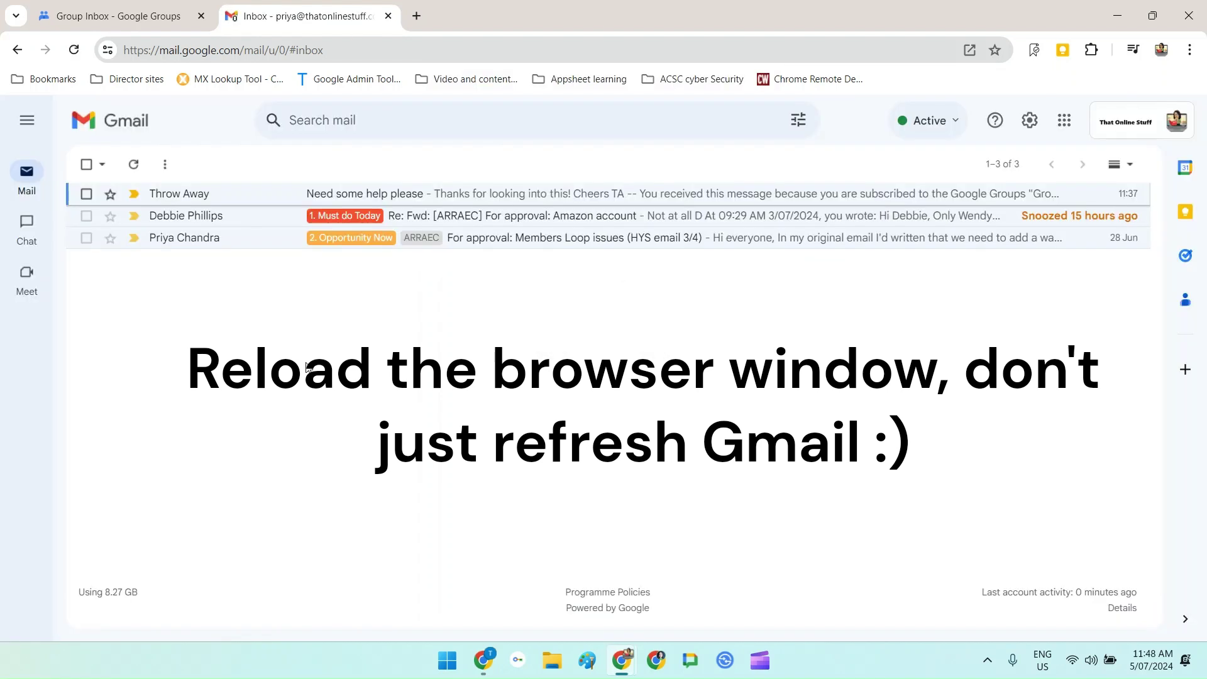
pyautogui.click(192, 196)
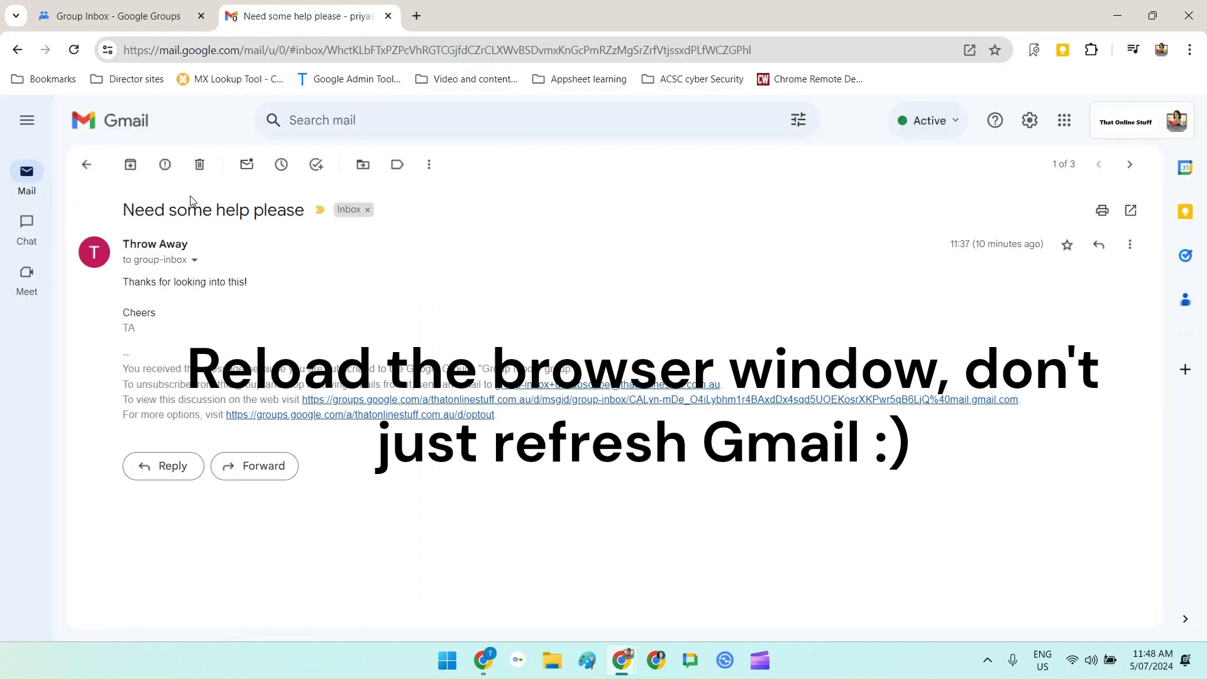
# Reply to Throw Away in a pop-out window with From set to Group Inbox
pyautogui.click(162, 466)
pyautogui.click(144, 459)
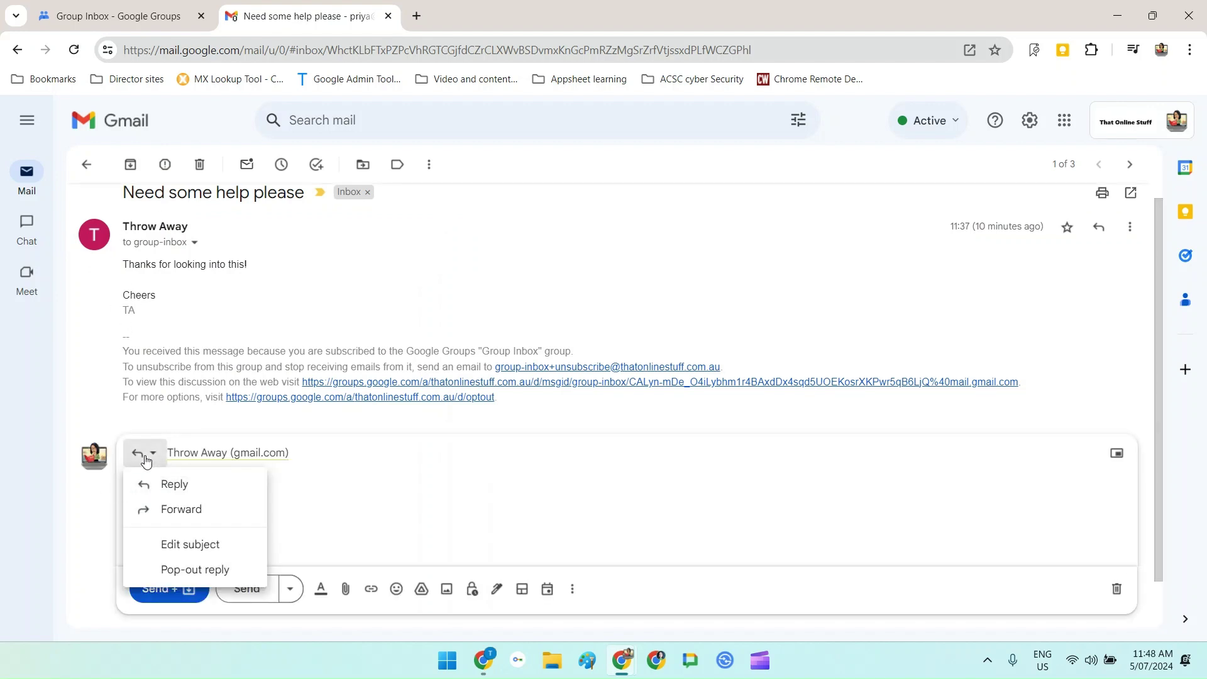
pyautogui.click(185, 551)
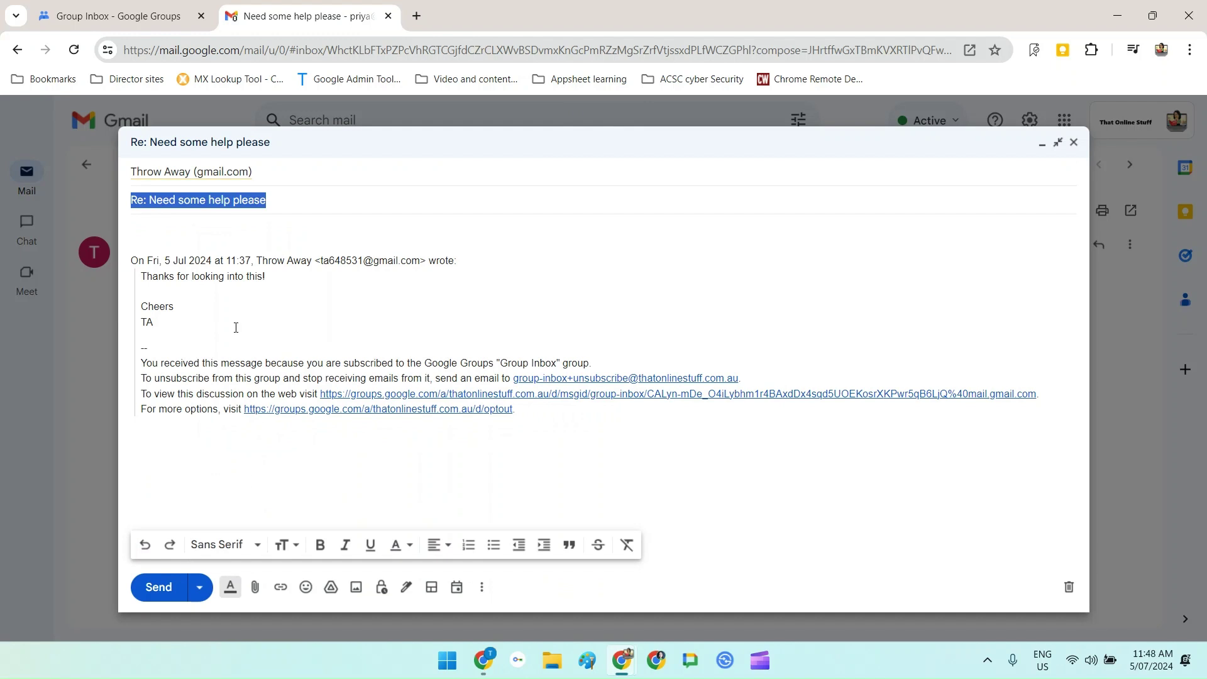
pyautogui.click(77, 68)
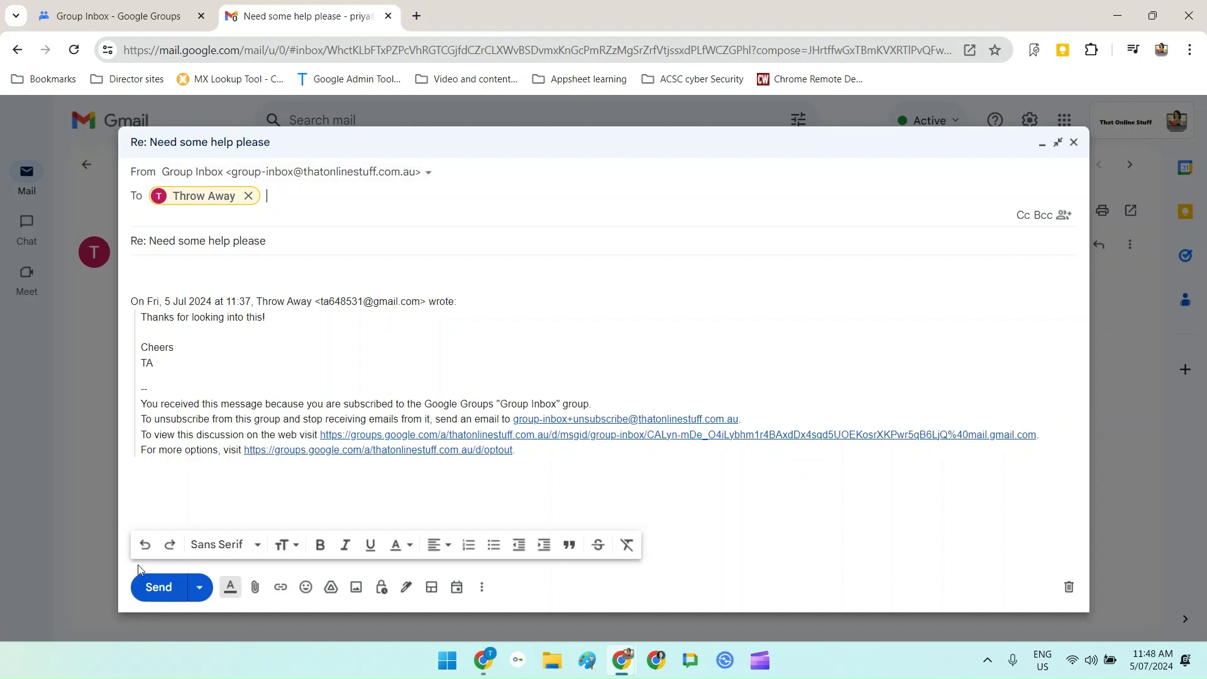
pyautogui.click(158, 587)
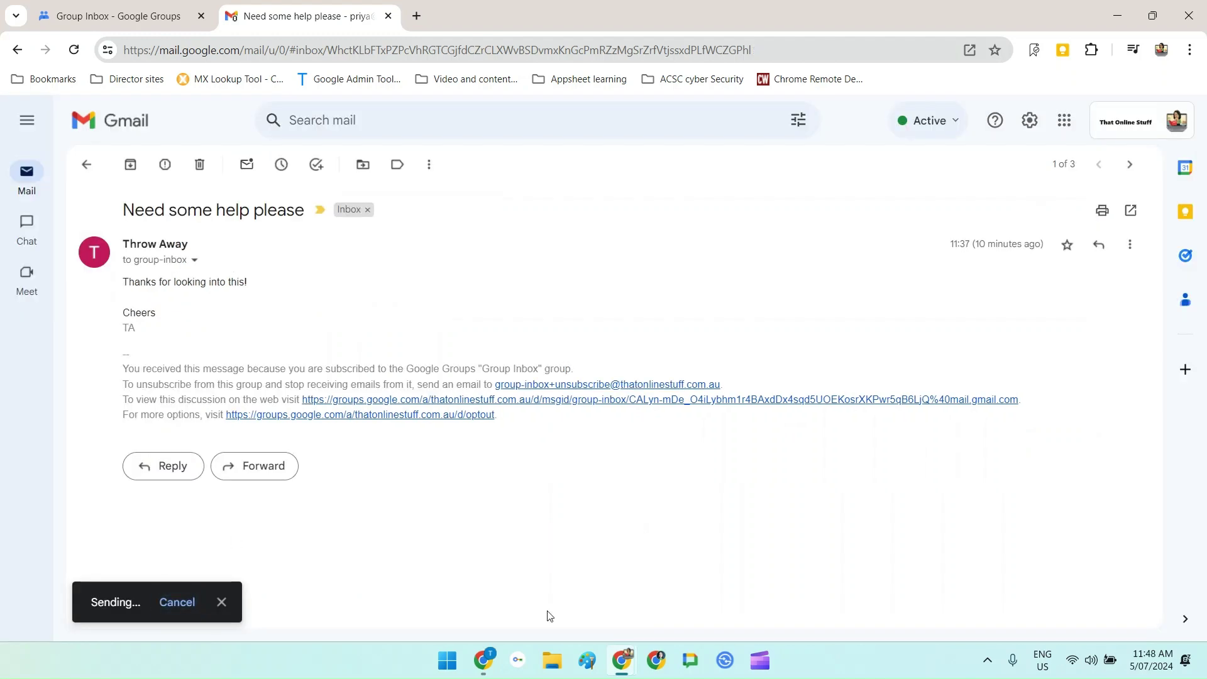